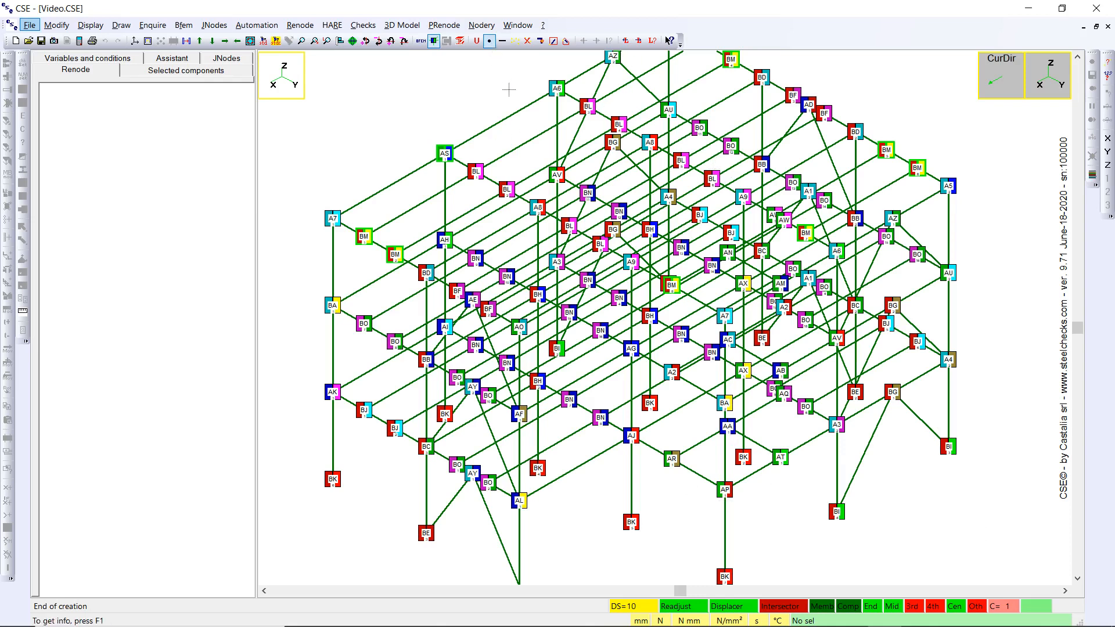
# Step: Open renode BO and base its internal forces on elastic limits, with member m2 as the member to define
pyautogui.click(364, 324)
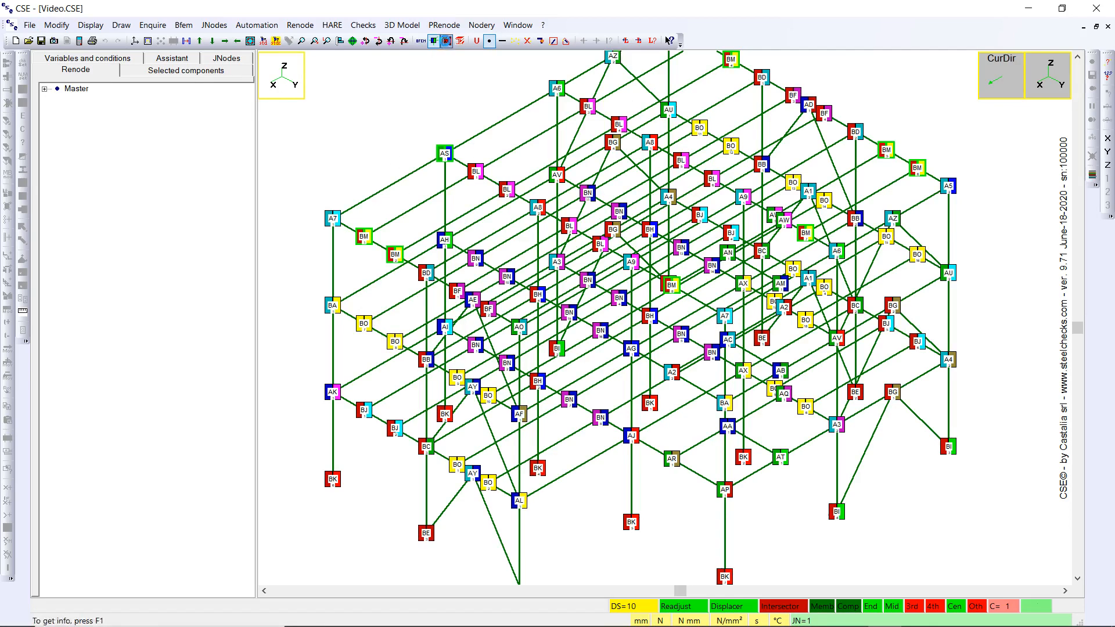
pyautogui.click(446, 41)
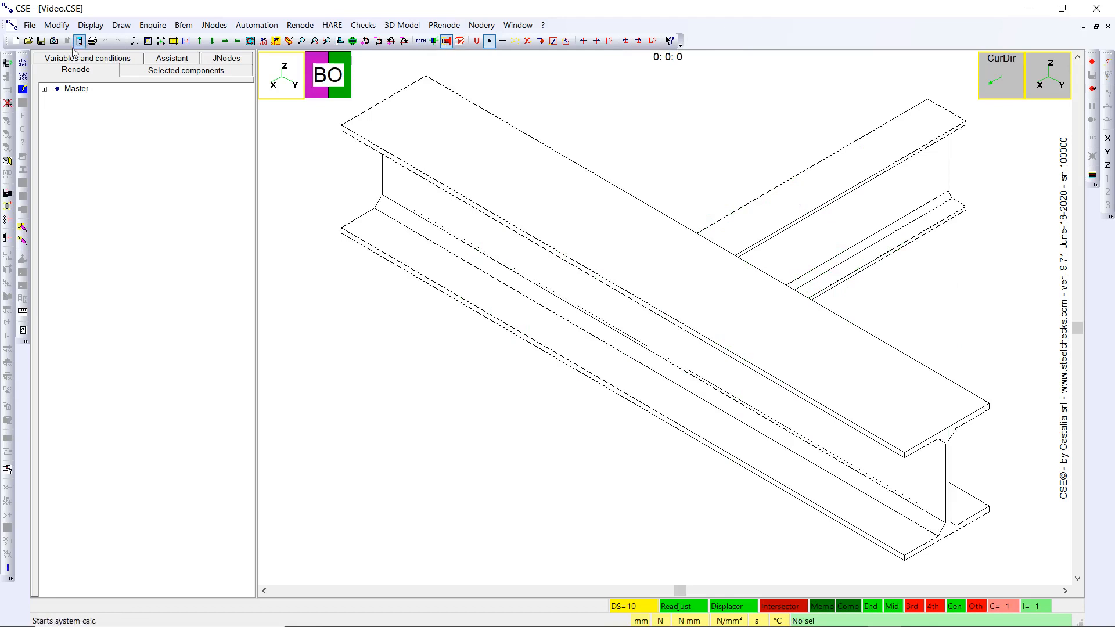
pyautogui.click(22, 75)
pyautogui.click(396, 196)
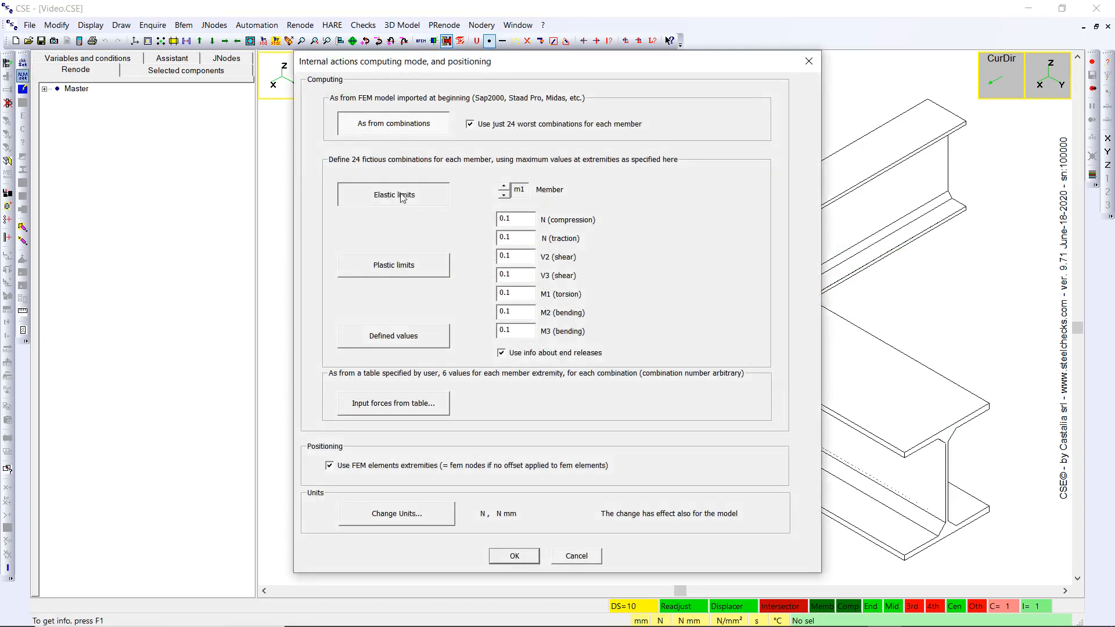
pyautogui.click(503, 186)
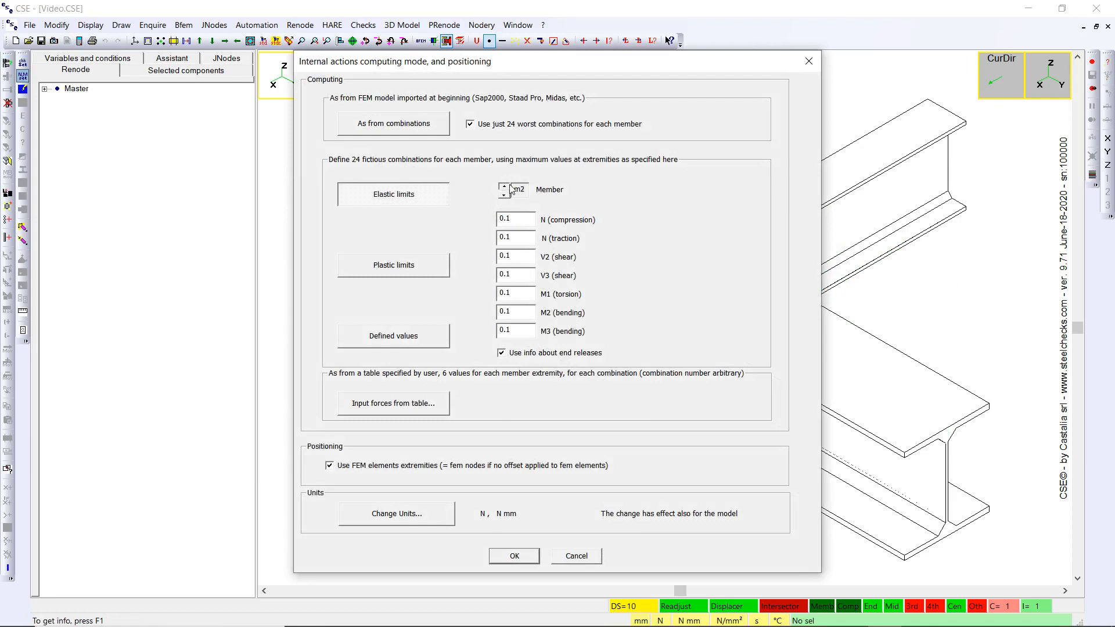
# Step: For member m2, set the N compression, N traction and V2 shear factors to 0 and the V3 shear factor to 0.15
pyautogui.doubleClick(525, 218)
pyautogui.write('0')
pyautogui.doubleClick(525, 235)
pyautogui.write('0')
pyautogui.doubleClick(521, 257)
pyautogui.write('0')
pyautogui.doubleClick(517, 275)
pyautogui.write('0.15')
# Step: Set member m2's M1 torsion, M2 bending and M3 bending factors to 0 and apply the force settings
pyautogui.doubleClick(518, 292)
pyautogui.write('0')
pyautogui.doubleClick(517, 313)
pyautogui.write('0')
pyautogui.doubleClick(518, 330)
pyautogui.write('0')
pyautogui.moveTo(517, 69); pyautogui.dragTo(248, 60)
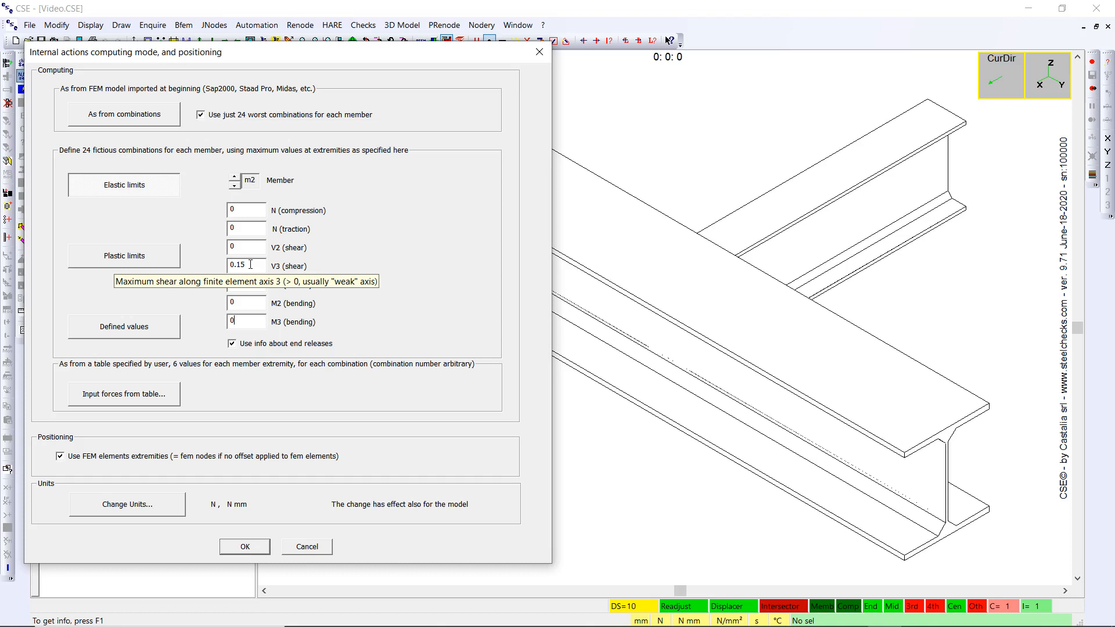
pyautogui.click(254, 548)
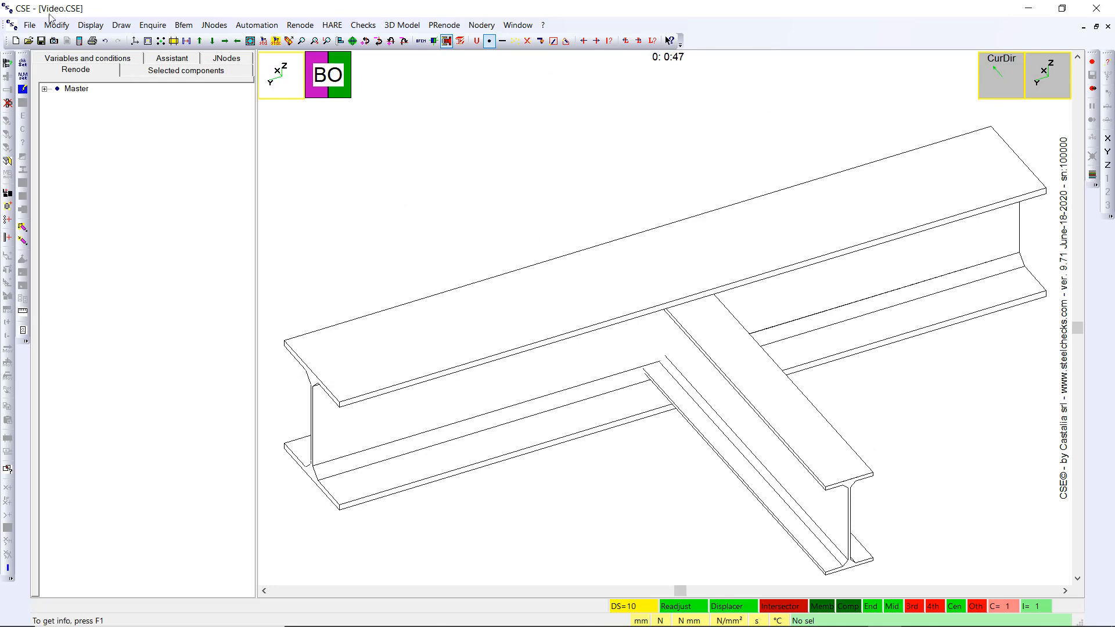
# Step: Apply PRenode 901 - DESIGN_EC3_BE1BE_T_FIN (1)(2) with its default execution modes and complete the fin plate design
pyautogui.click(7, 64)
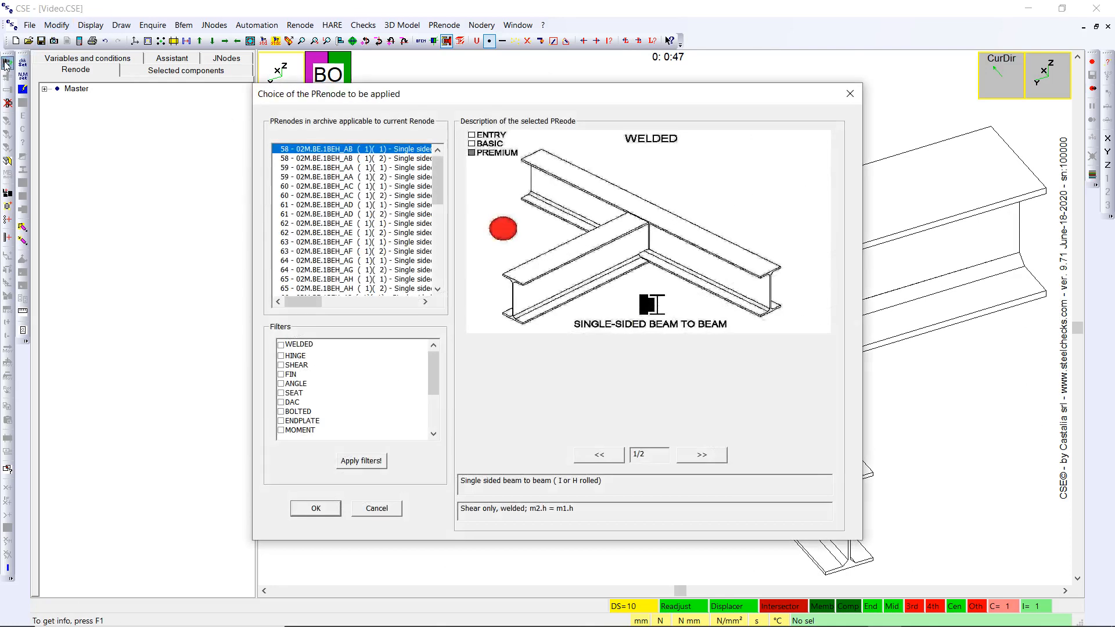
pyautogui.moveTo(436, 180); pyautogui.dragTo(435, 255)
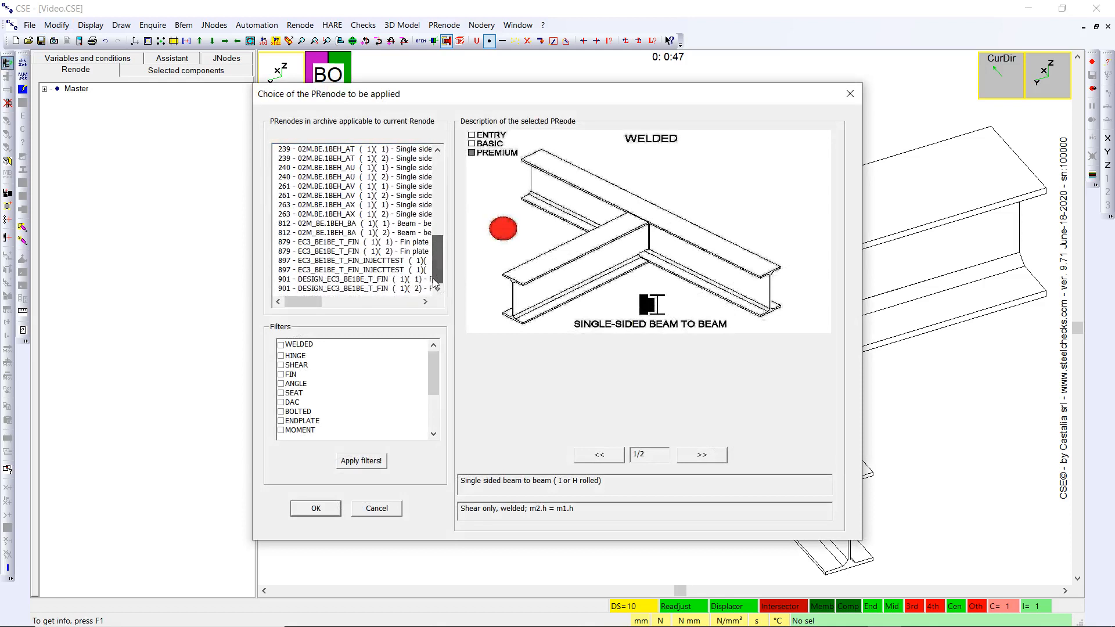
pyautogui.click(306, 288)
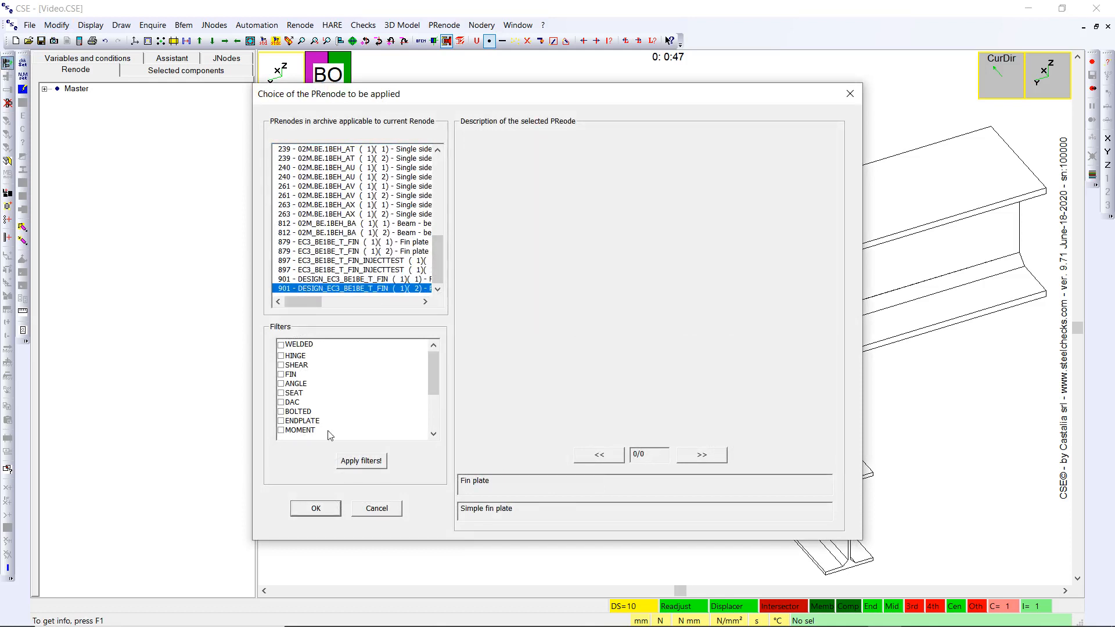
pyautogui.click(329, 511)
pyautogui.click(332, 514)
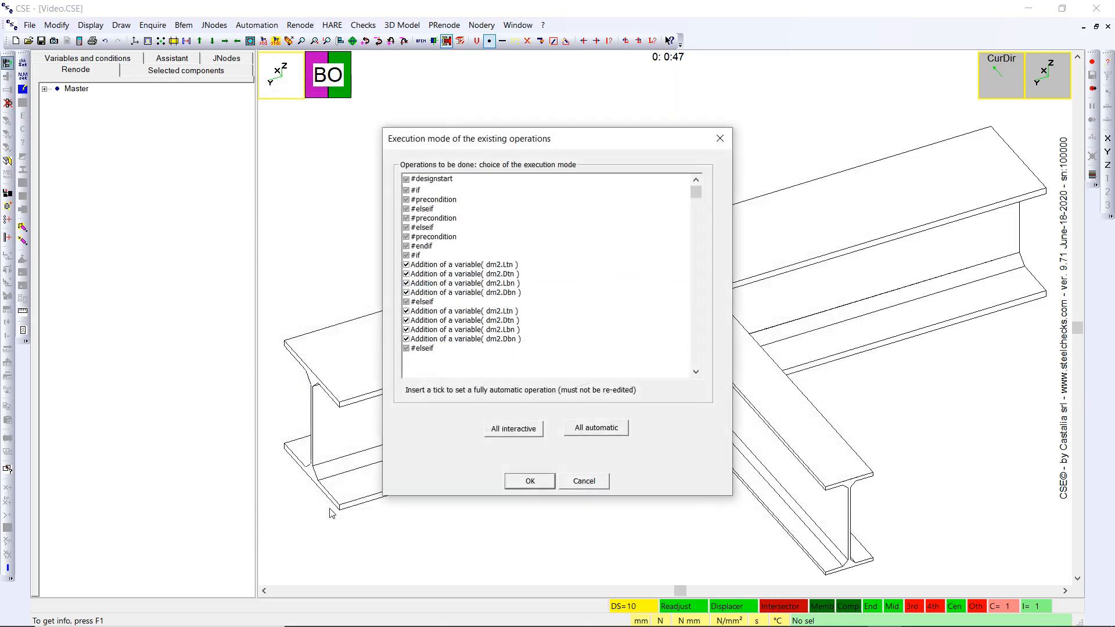
pyautogui.click(546, 480)
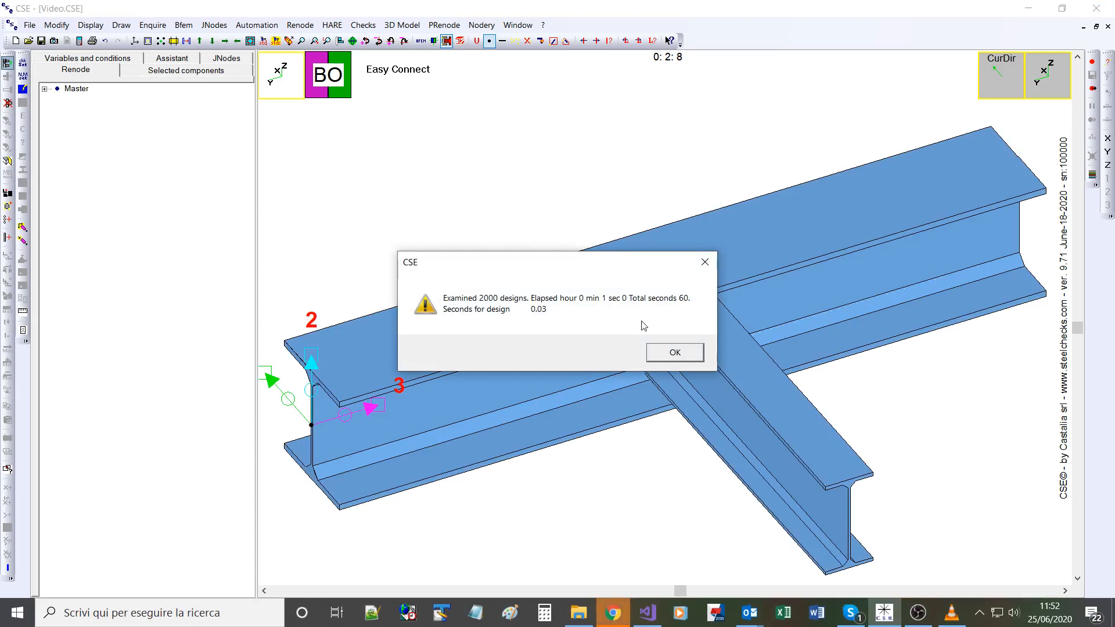
pyautogui.click(674, 352)
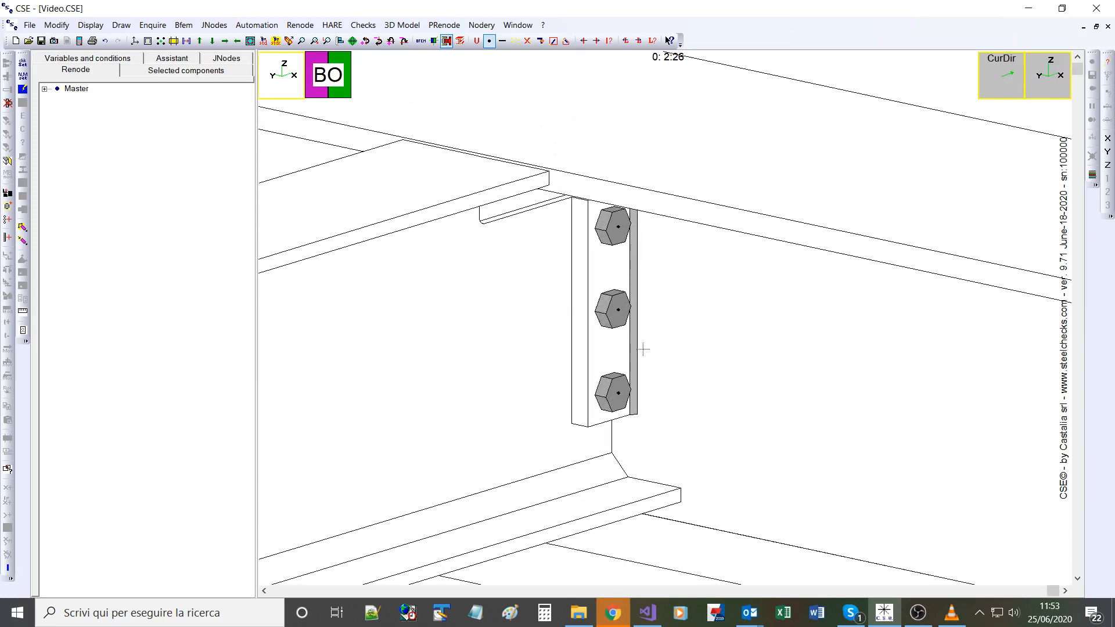
# Step: Examine the designed fin plate's bolt layout, then close it without changes and inspect the whole joint
pyautogui.doubleClick(615, 304)
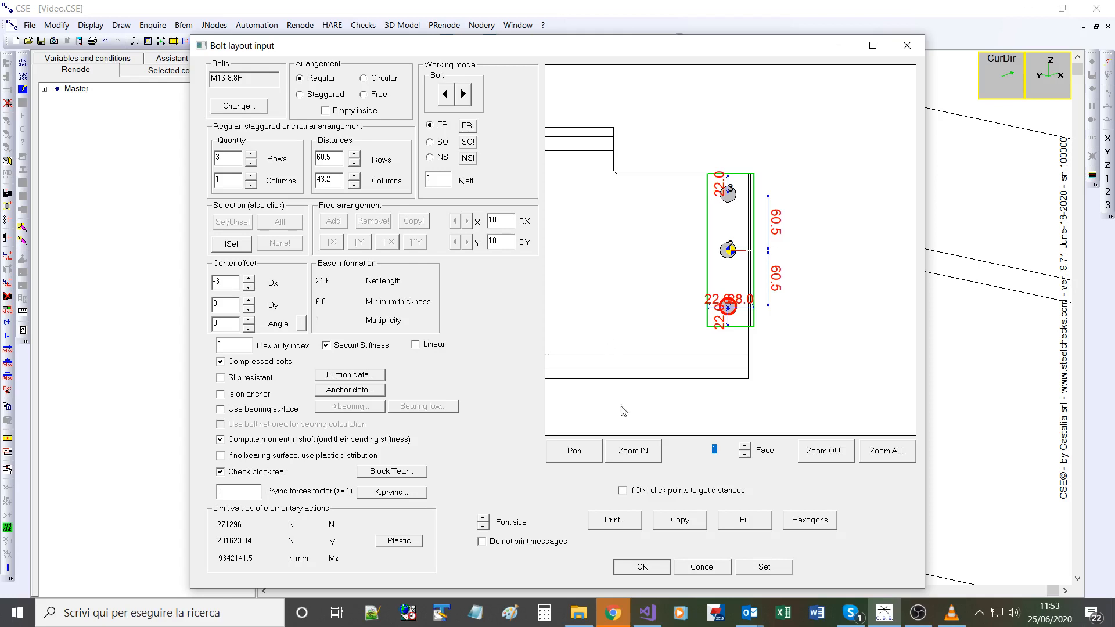
pyautogui.click(704, 566)
pyautogui.click(613, 307)
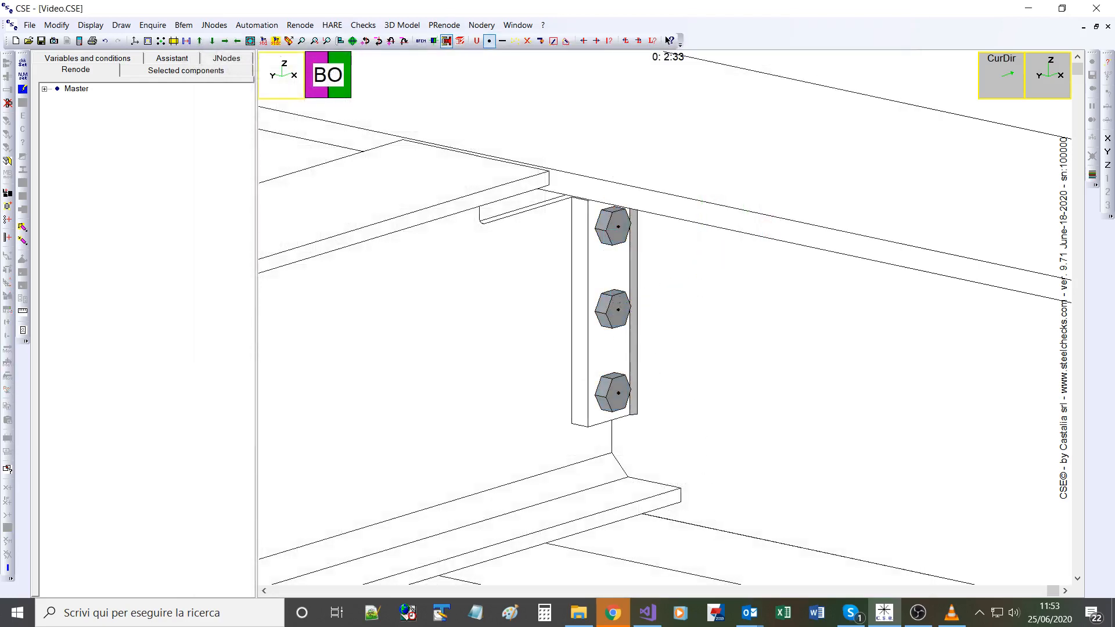
pyautogui.scroll(-6, 620, 302)
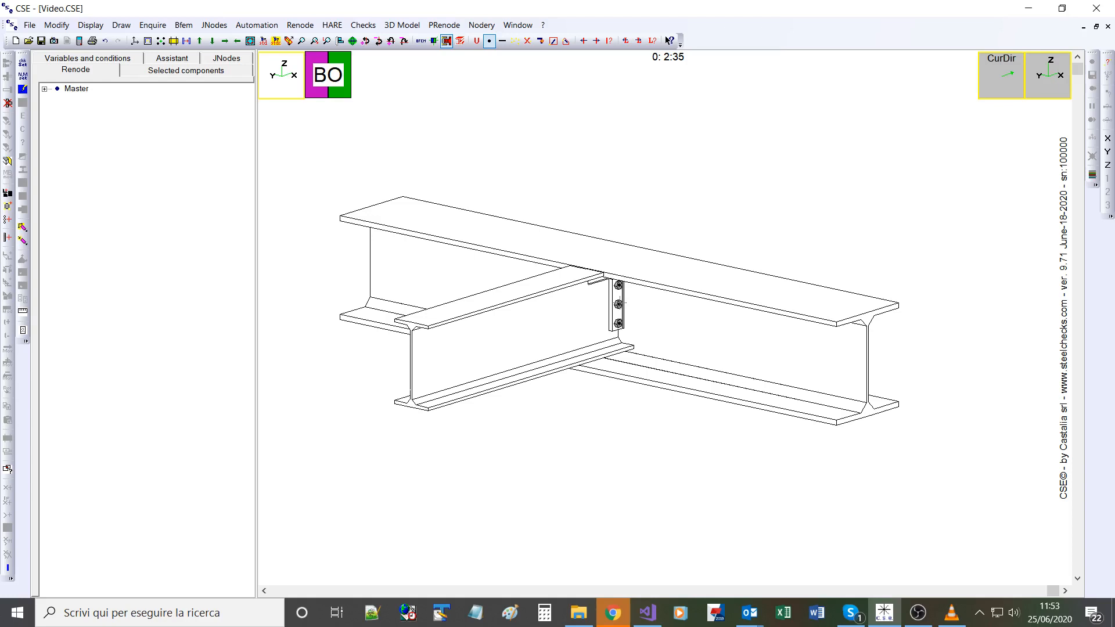
pyautogui.press('Right')
pyautogui.press('Right')
pyautogui.press('Right')
pyautogui.press('Right')
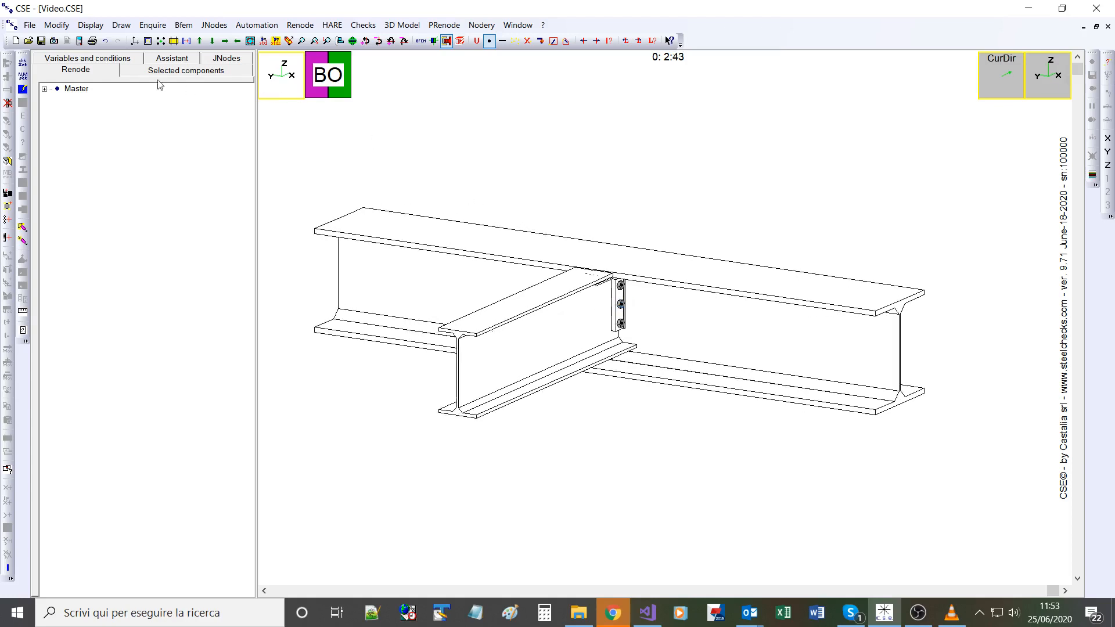
# Step: Delete the whole connection from the renode and set member m2's V3 shear factor to 0.30
pyautogui.click(8, 103)
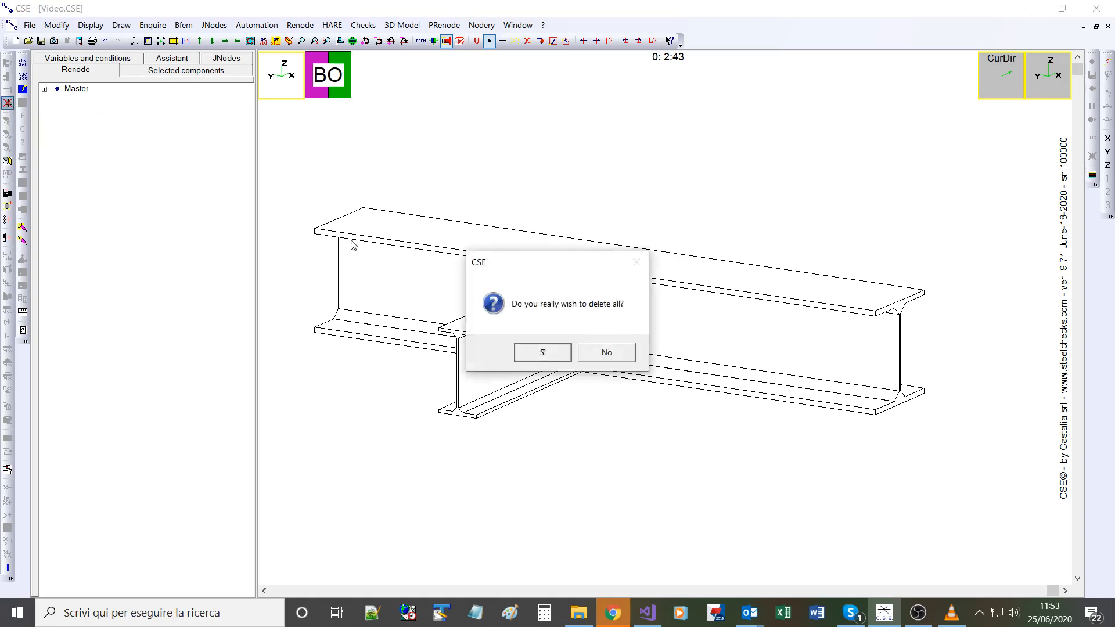
pyautogui.click(548, 352)
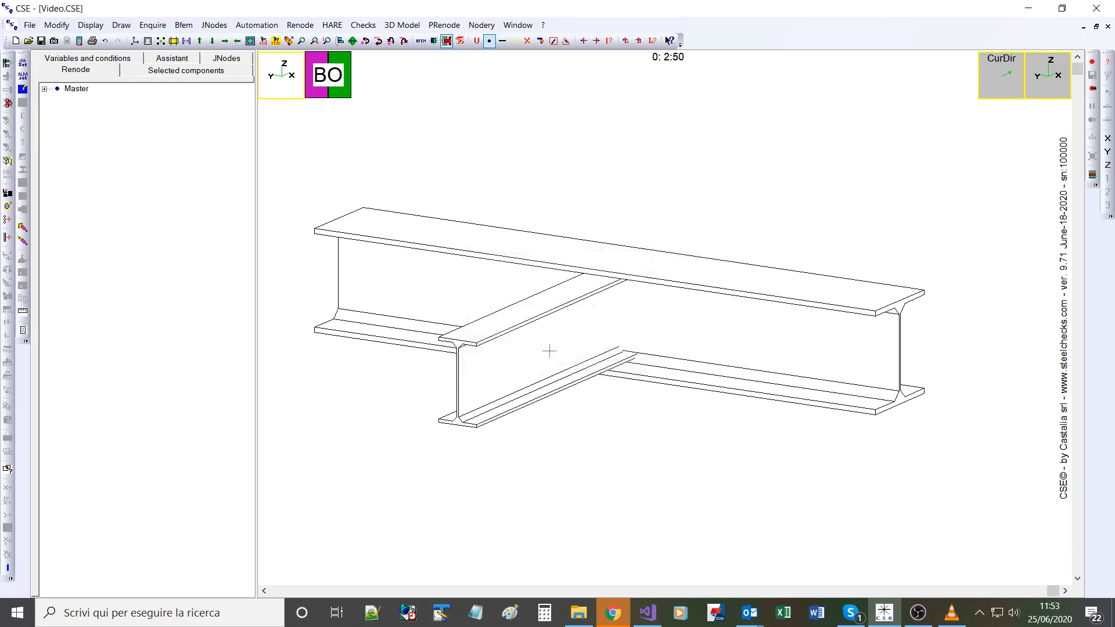
pyautogui.click(22, 75)
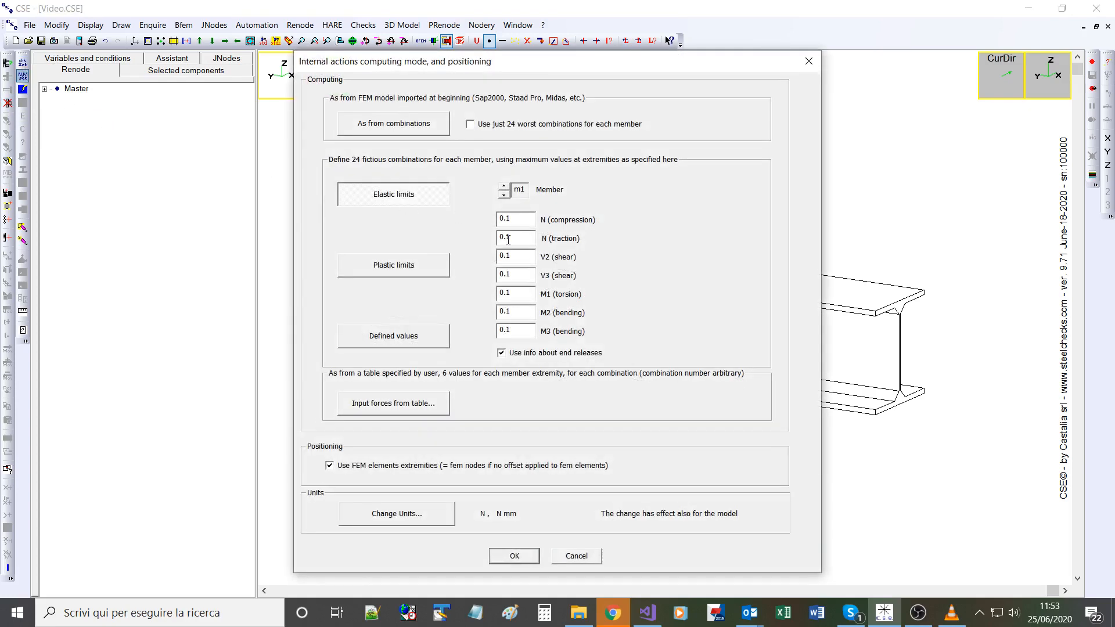
pyautogui.click(504, 187)
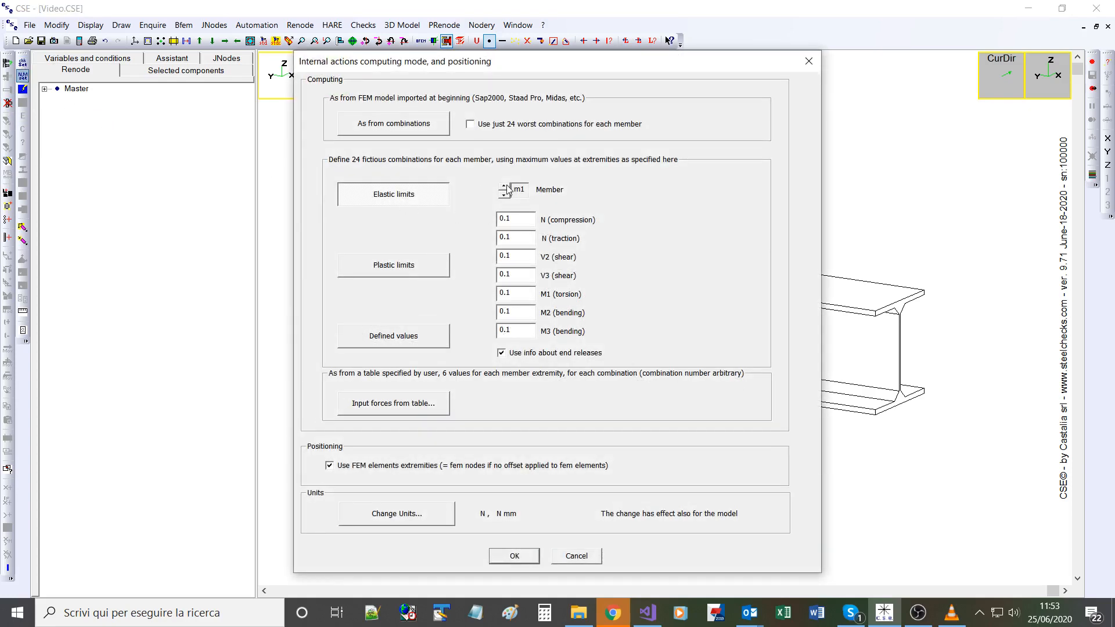
pyautogui.click(529, 278)
pyautogui.press('BackSpace')
pyautogui.press('BackSpace')
pyautogui.write('30')
pyautogui.click(521, 558)
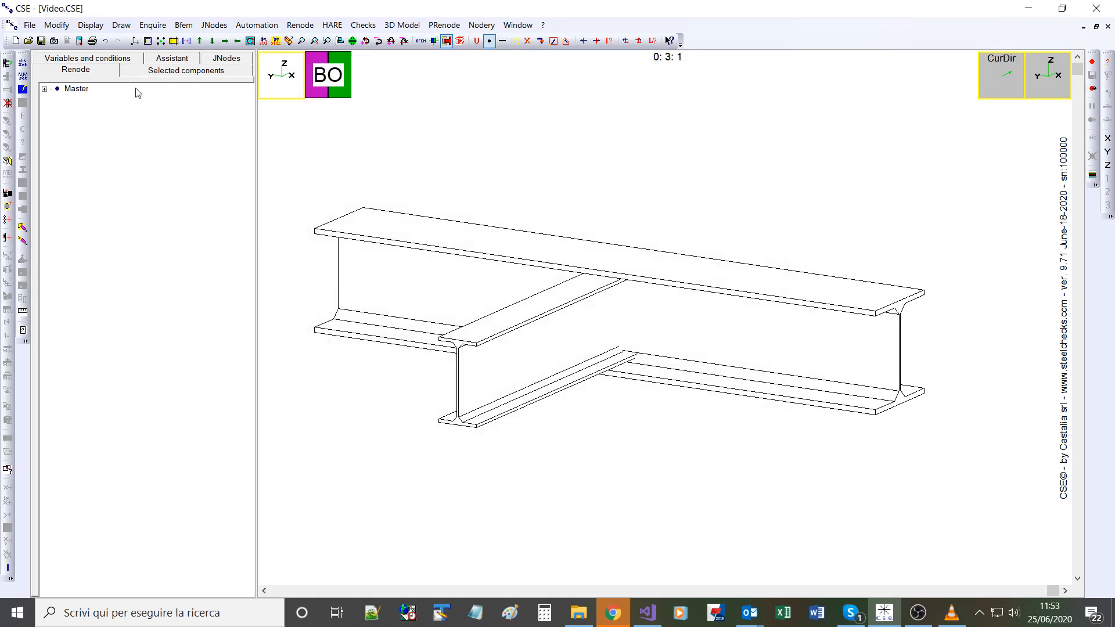
# Step: Review the design criteria for bolts, plates and welds, and close them without changes
pyautogui.click(253, 30)
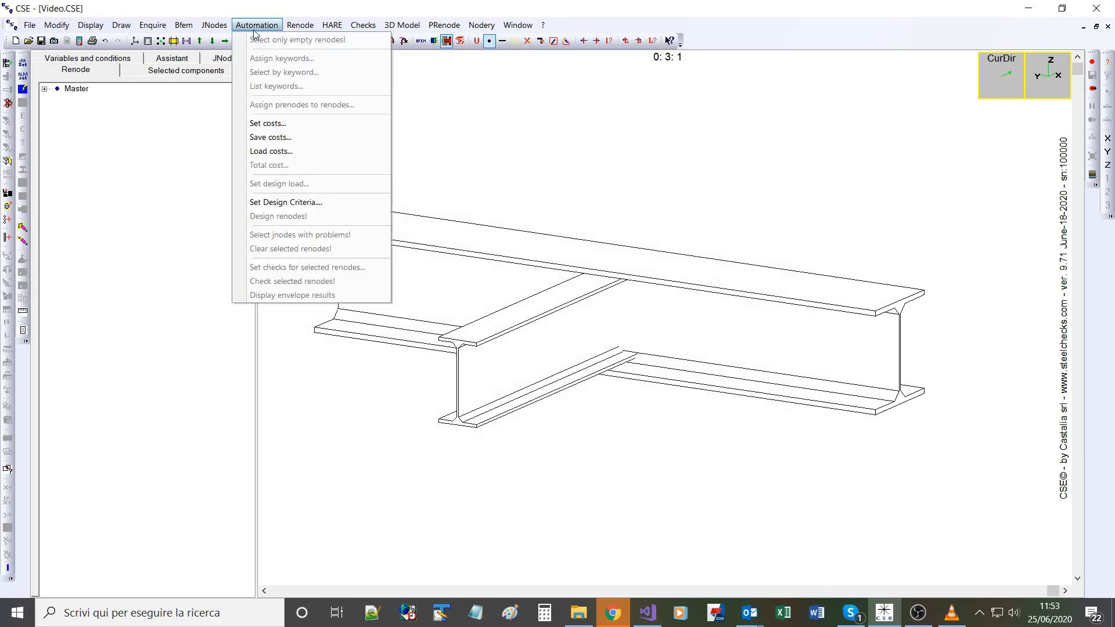
pyautogui.click(305, 205)
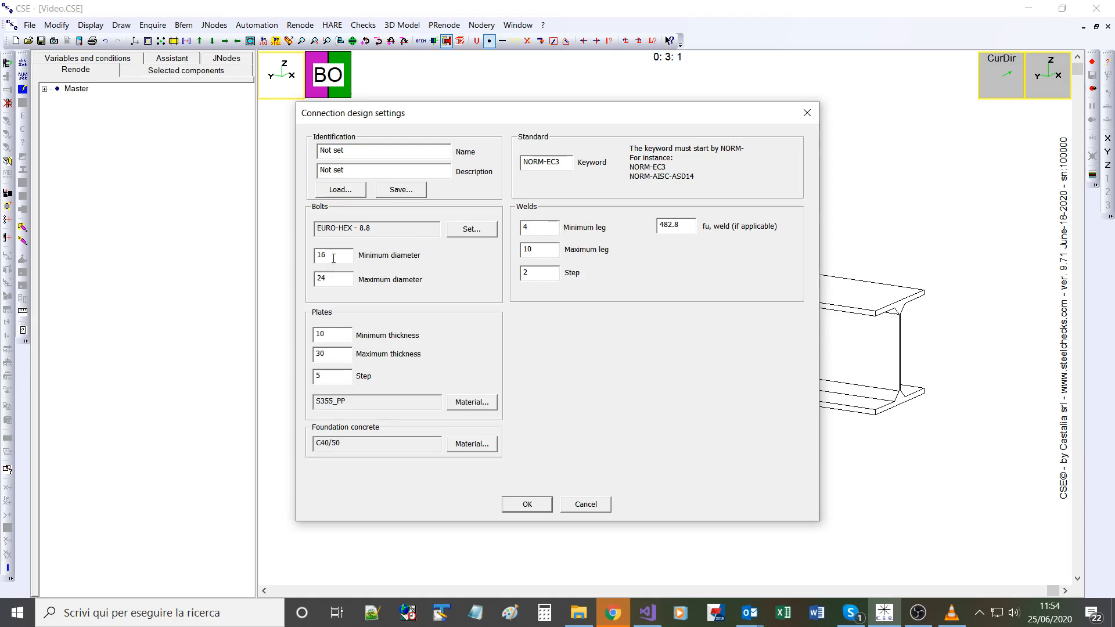
pyautogui.click(586, 504)
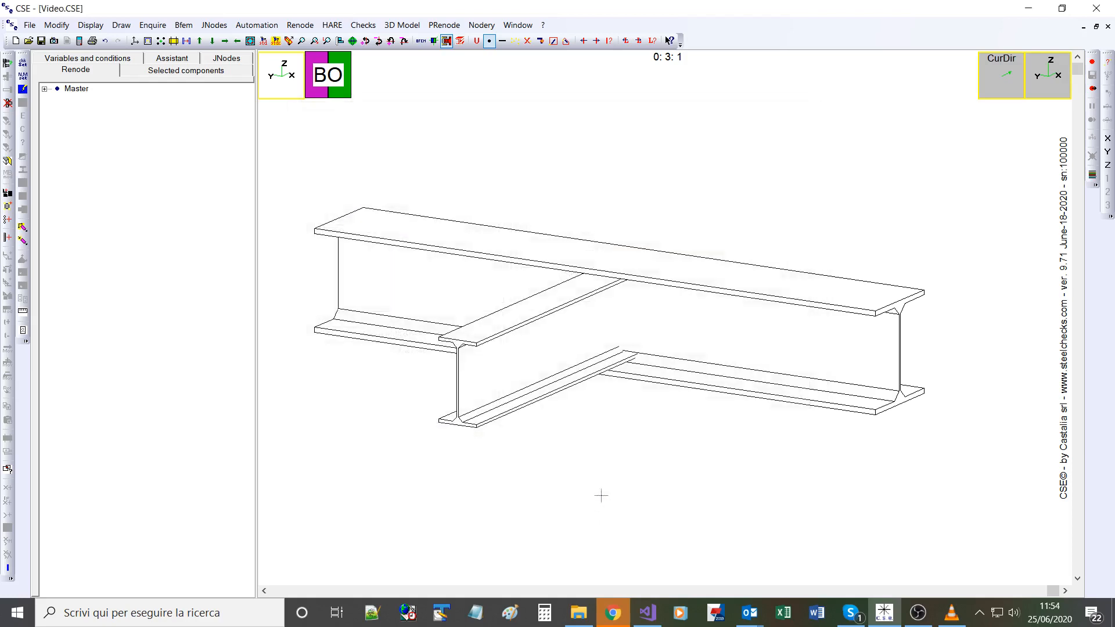
# Step: Design the fin plate again by applying PRenode 901 - DESIGN_EC3_BE1BE_T_FIN (1)(2) for the new shear load
pyautogui.click(7, 63)
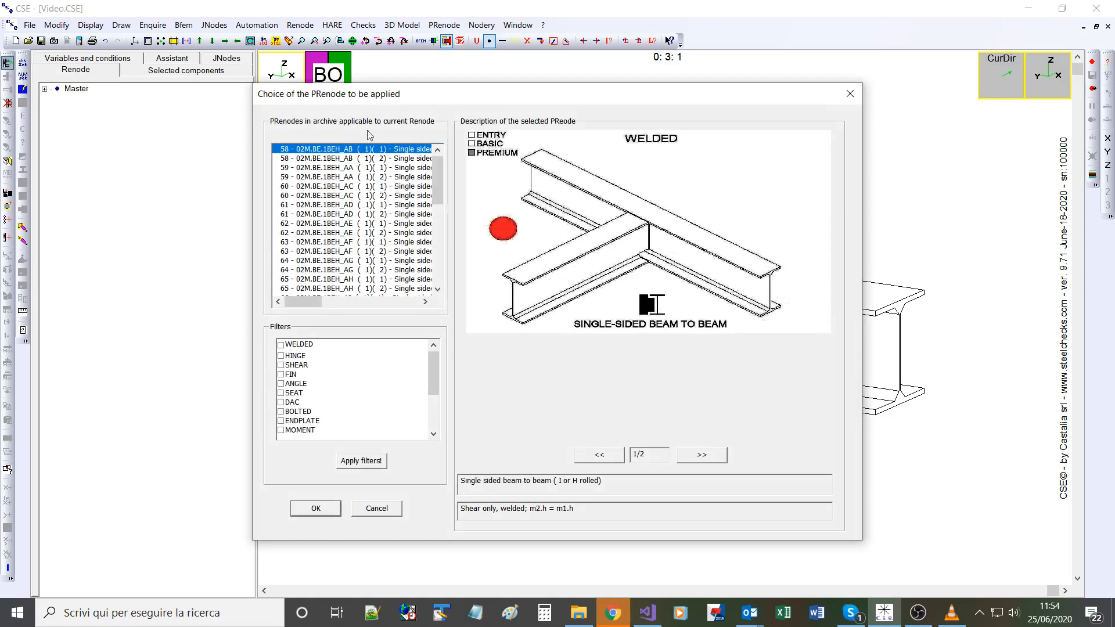
pyautogui.moveTo(436, 182); pyautogui.dragTo(436, 262)
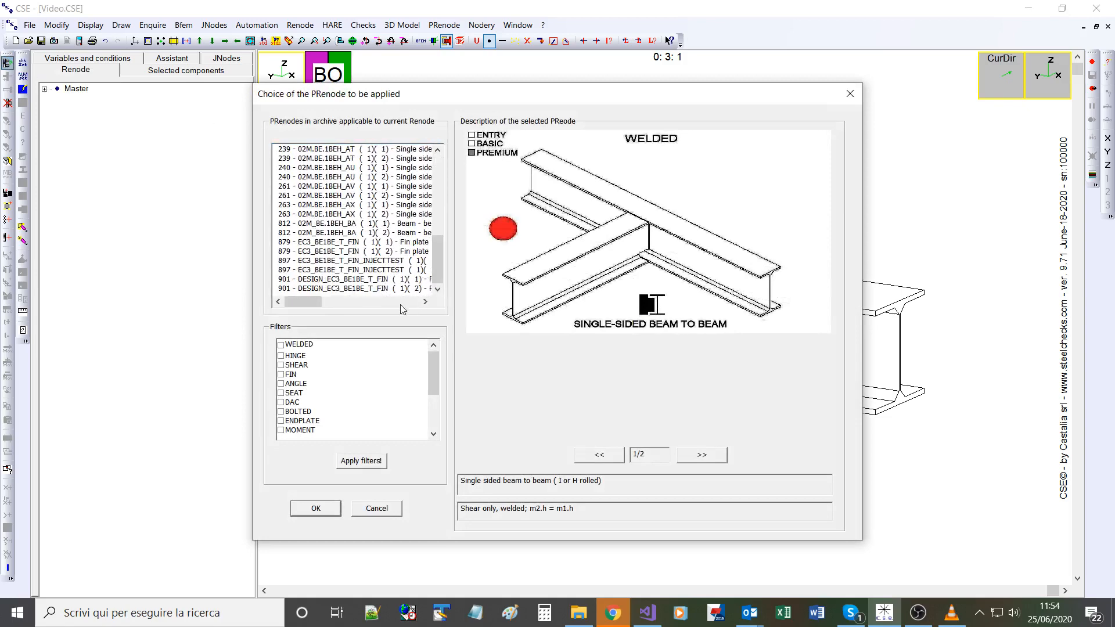
pyautogui.click(320, 288)
pyautogui.click(315, 510)
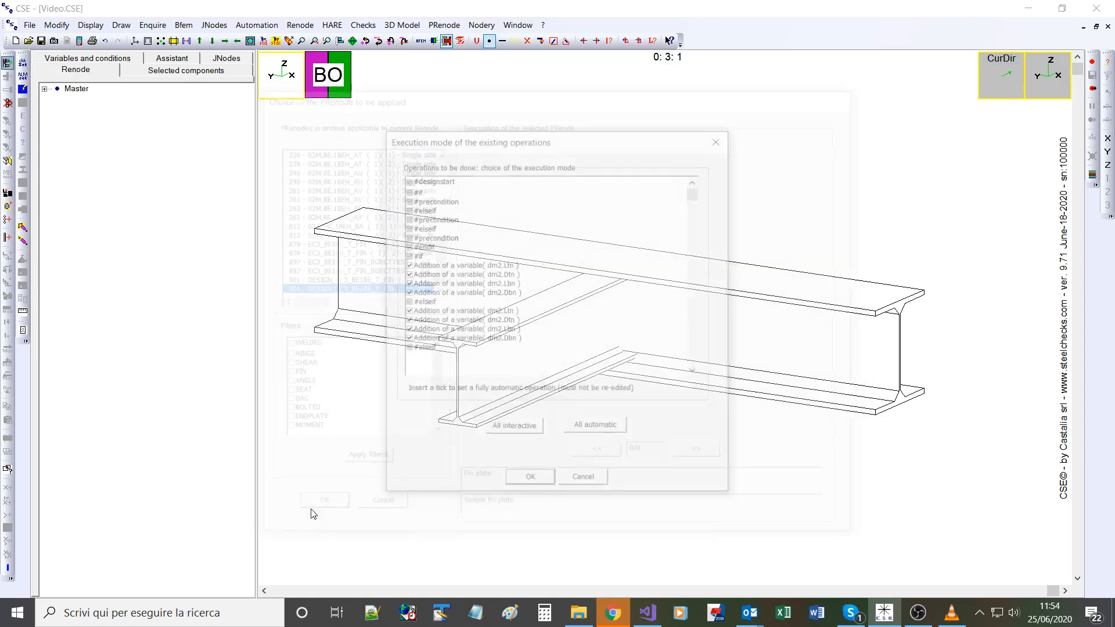
pyautogui.click(530, 477)
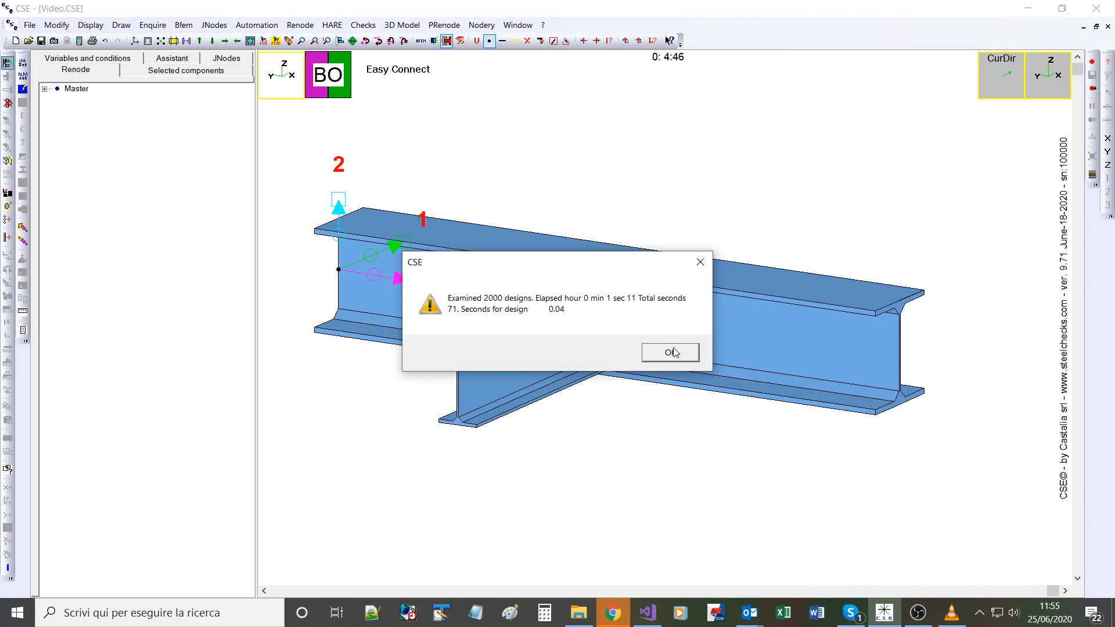
pyautogui.click(670, 353)
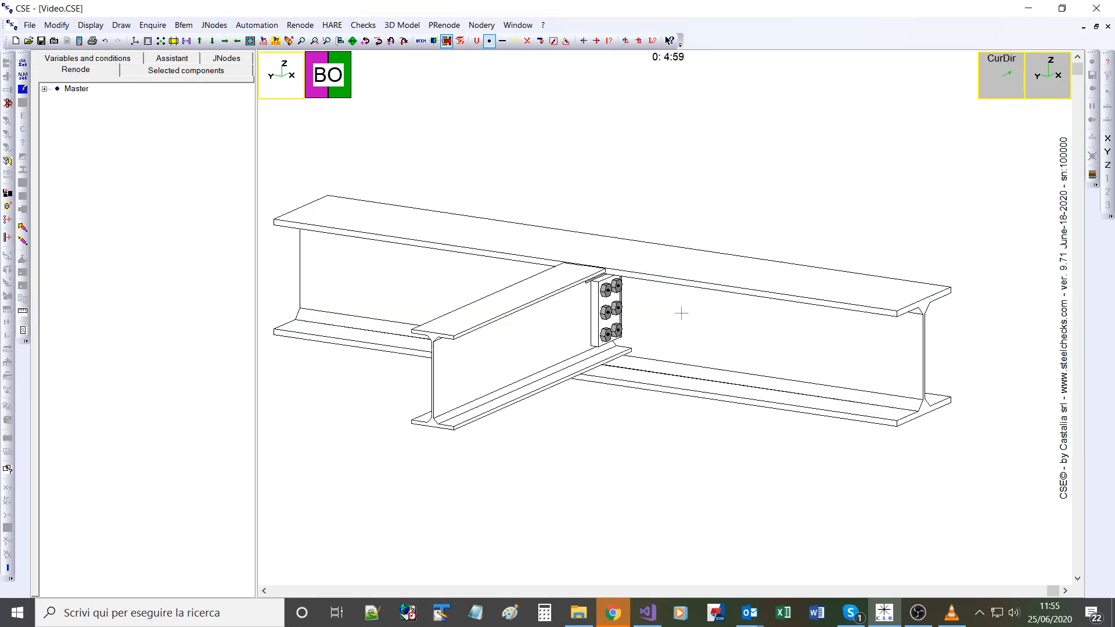
# Step: Examine the new bolt group and the added variables of the fin plate design, including plate, bolt and weld values
pyautogui.scroll(4, 681, 313)
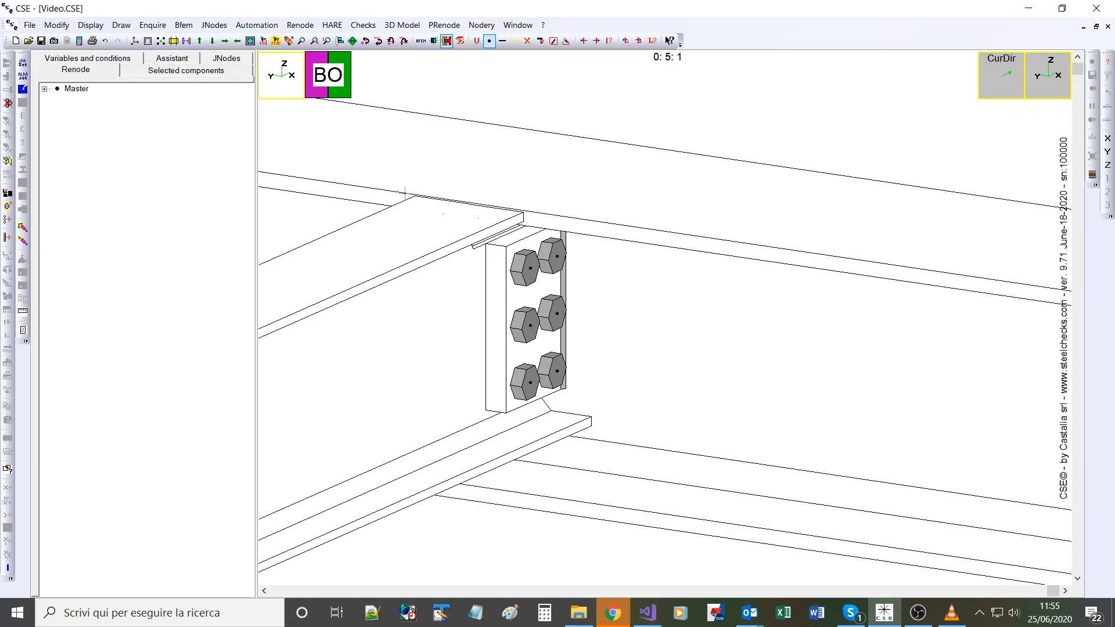
pyautogui.click(65, 59)
pyautogui.click(42, 84)
pyautogui.click(56, 106)
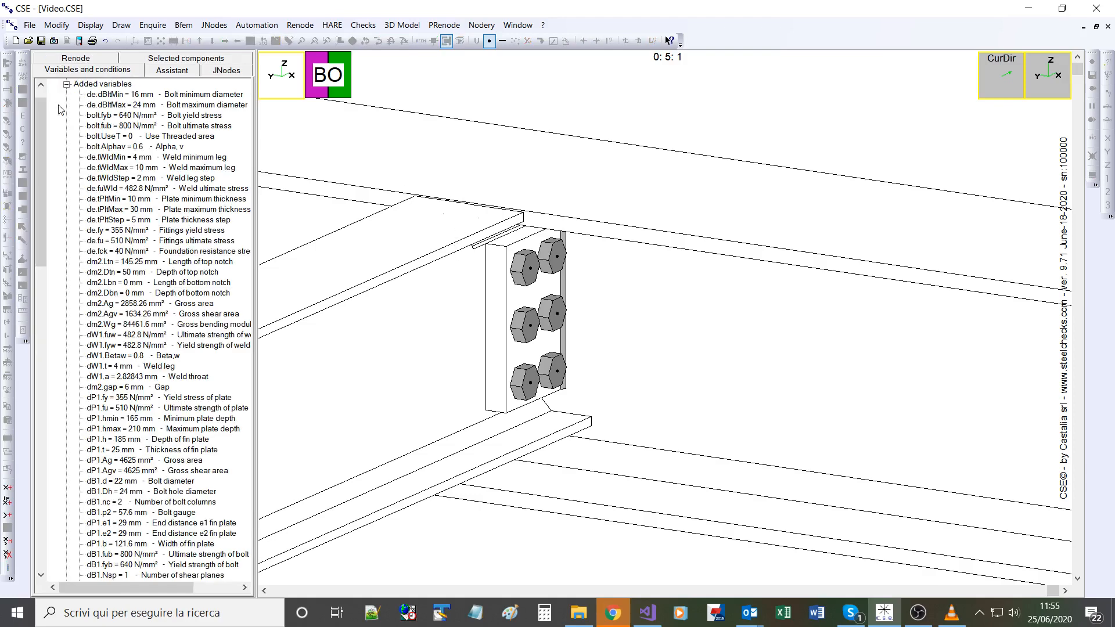
pyautogui.scroll(-3, 199, 411)
pyautogui.scroll(-12, 199, 410)
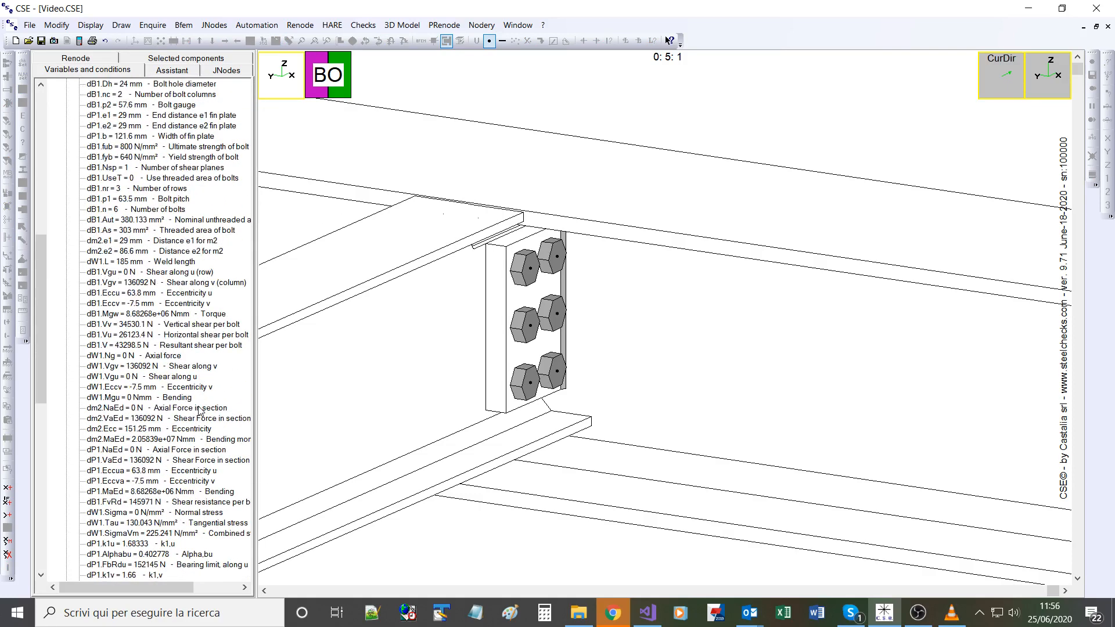
pyautogui.scroll(14, 199, 411)
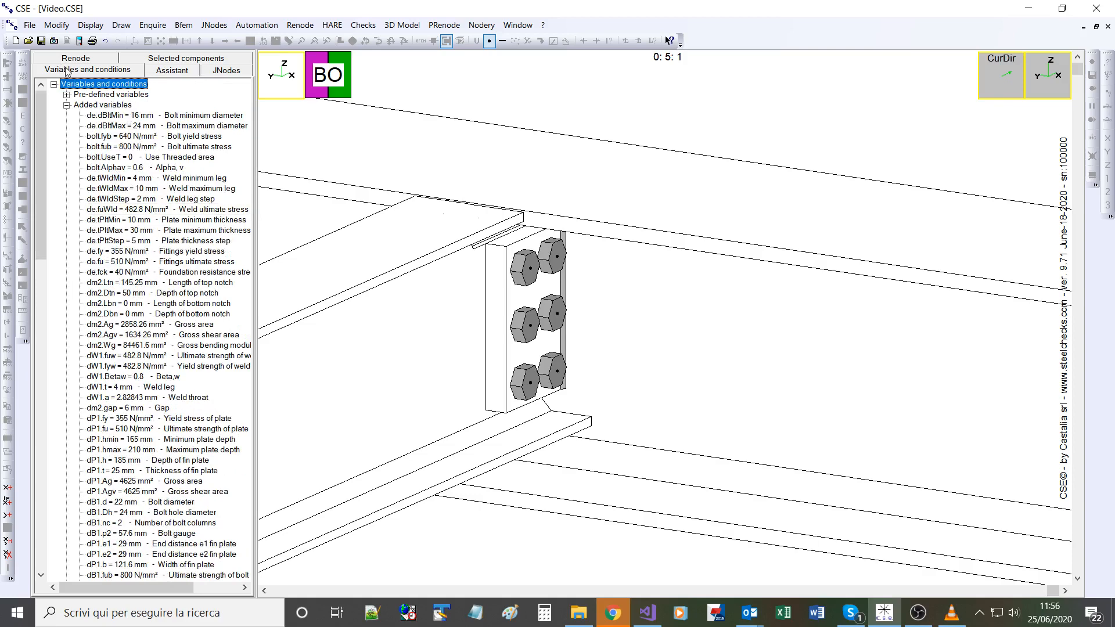
# Step: Examine member m2's pre-defined variables, highlighting its maximum T3 shear
pyautogui.click(67, 95)
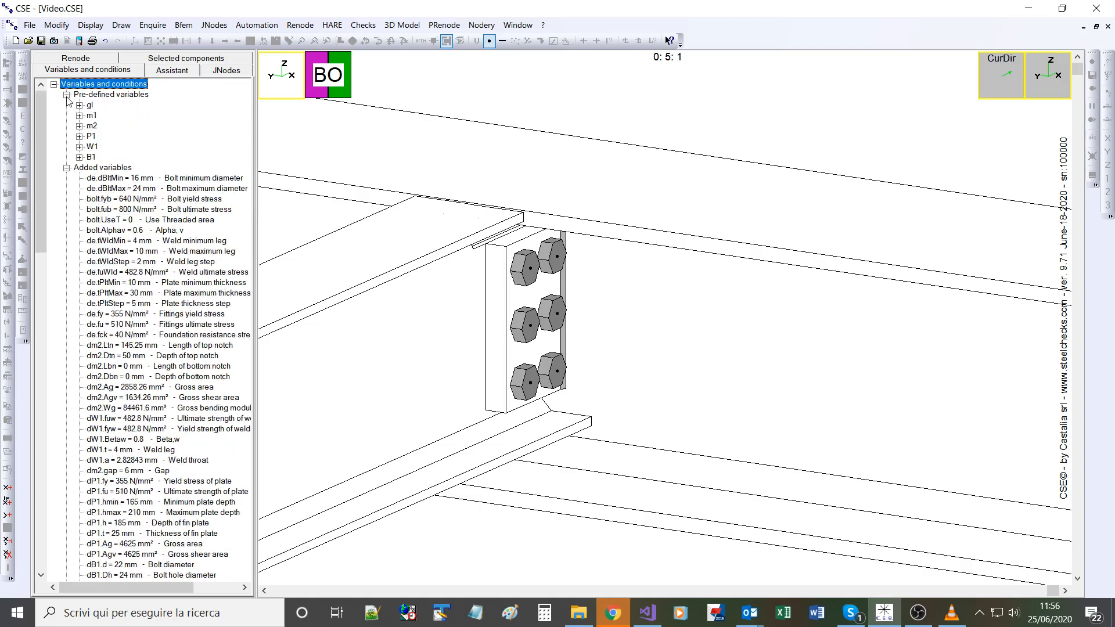
pyautogui.click(79, 126)
pyautogui.scroll(-6, 145, 354)
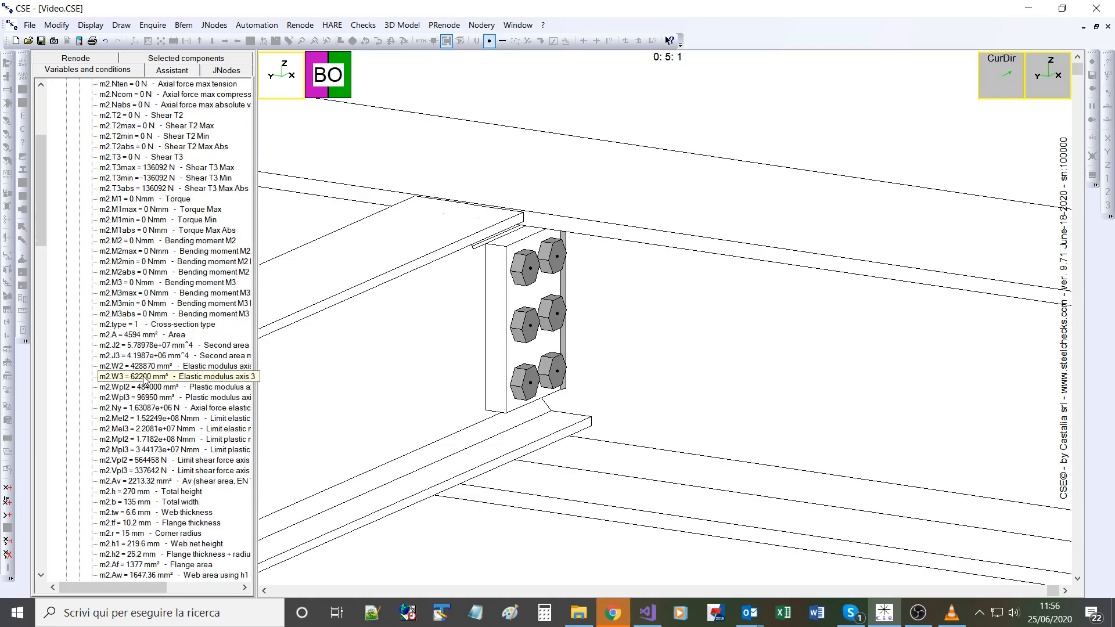
pyautogui.scroll(-2, 145, 378)
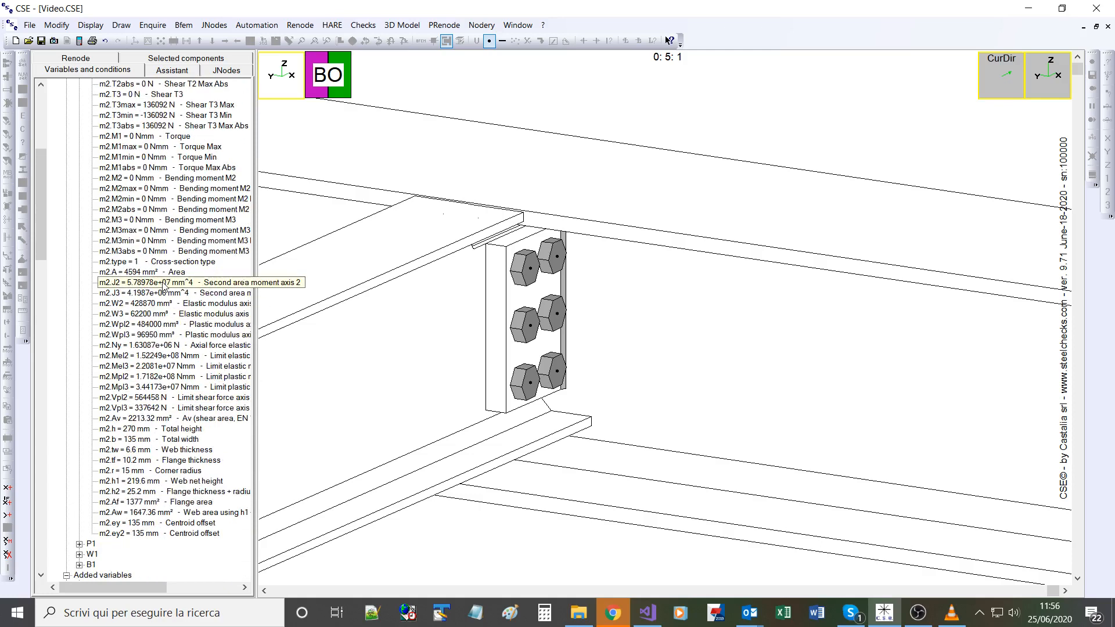
pyautogui.scroll(1, 153, 206)
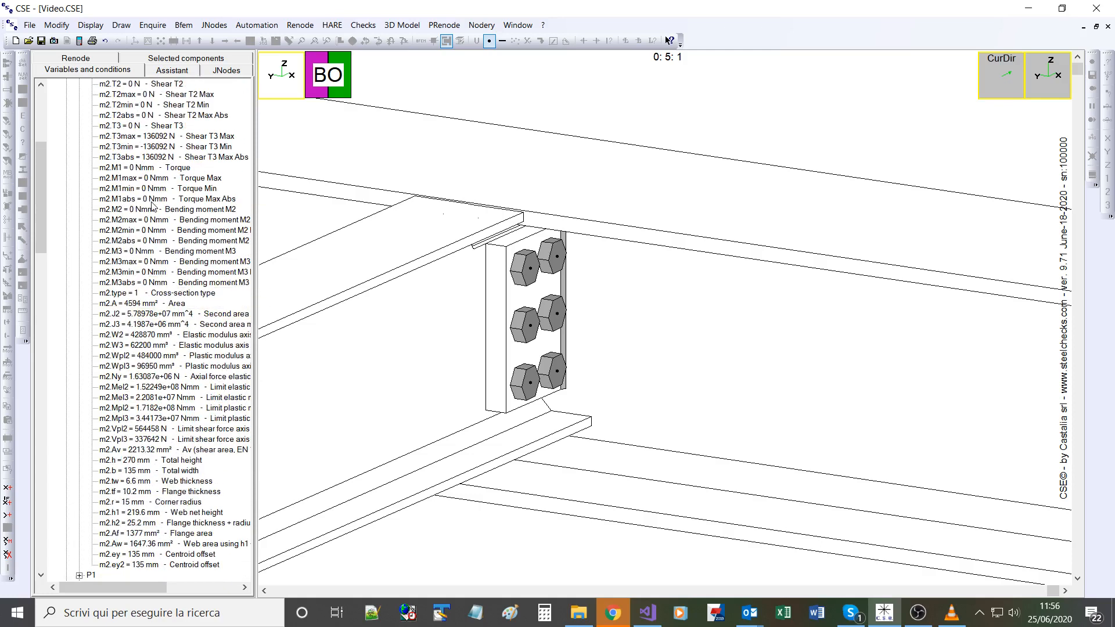
pyautogui.click(155, 137)
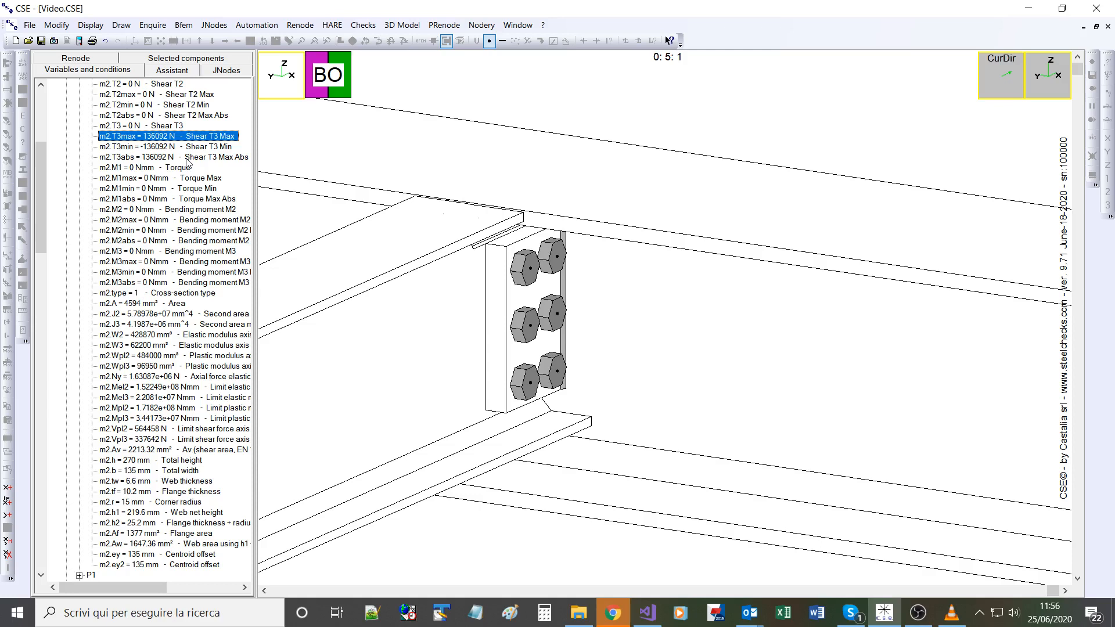
pyautogui.scroll(1, 187, 163)
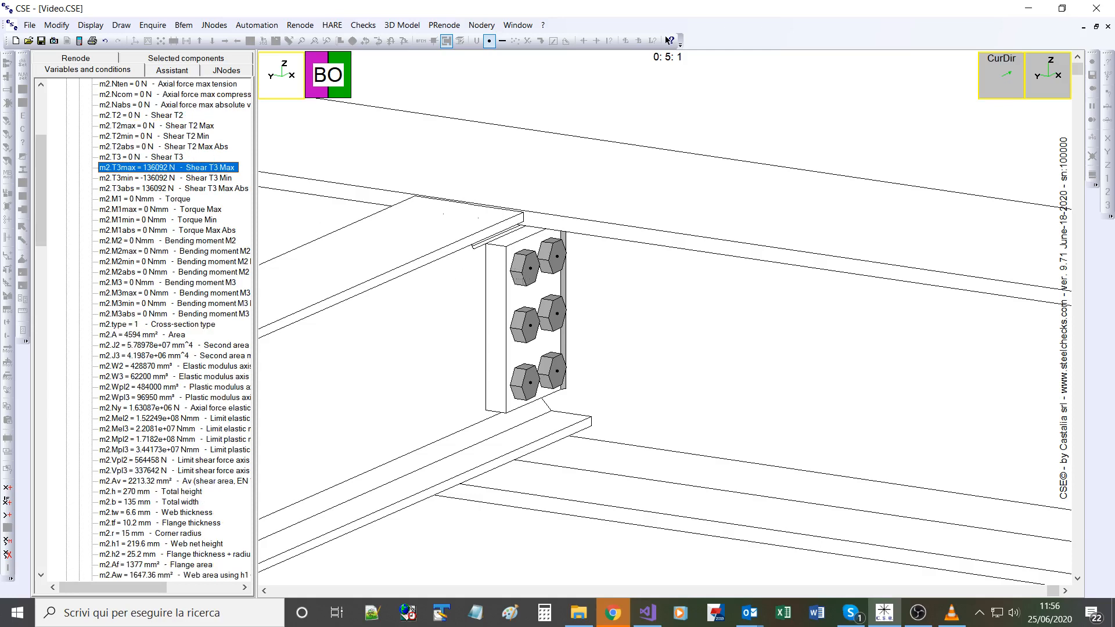